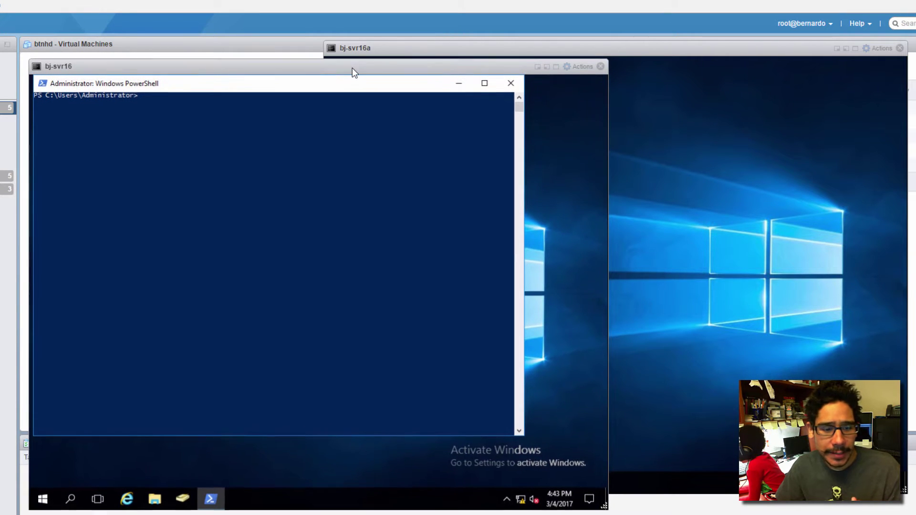
In the bj-svr16 console, paste and run 'netdom query fsmo' to list the FSMO role holders.
{"action": "left_click", "coordinate": [435, 47]}
{"action": "left_click", "coordinate": [267, 64]}
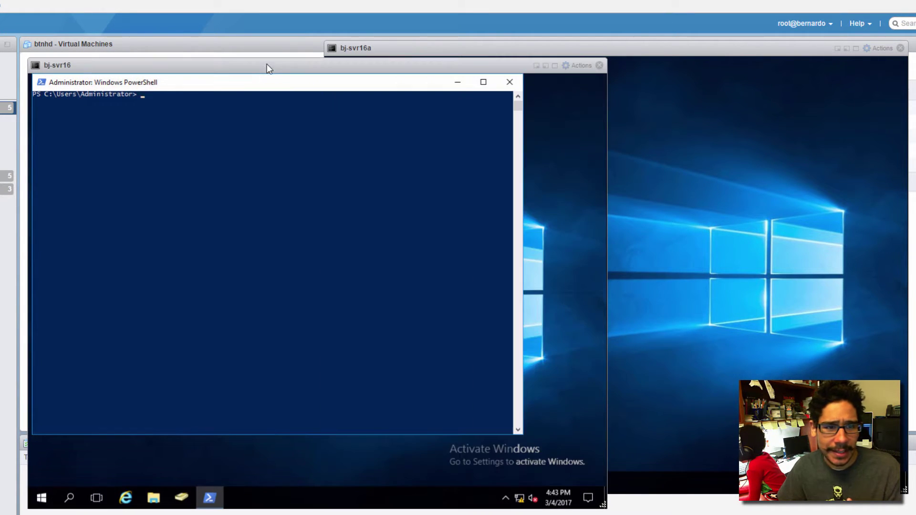
{"action": "left_click", "coordinate": [184, 113]}
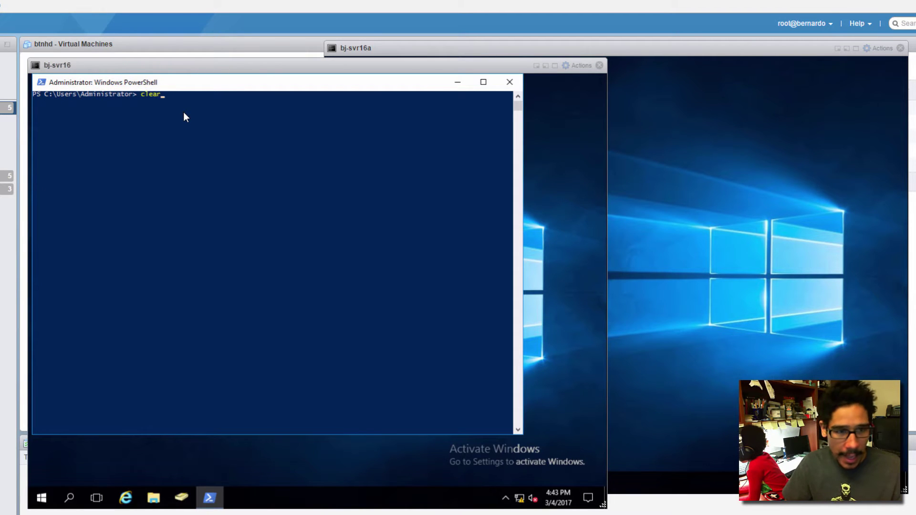
{"action": "right_click", "coordinate": [184, 112]}
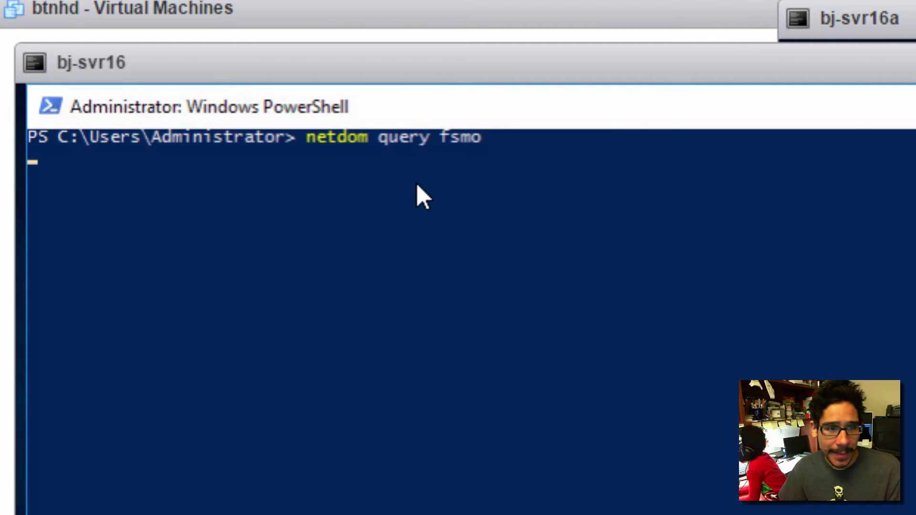
{"action": "key", "text": "Return"}
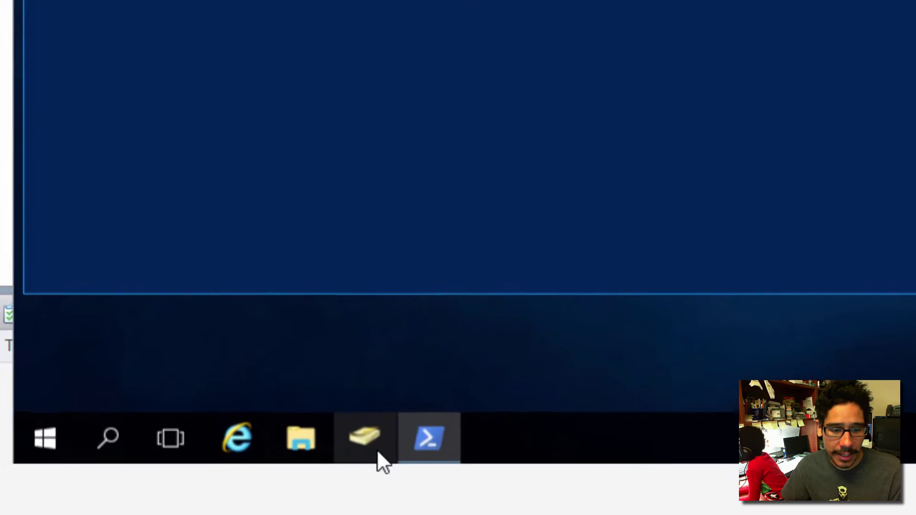
{"action": "left_click", "coordinate": [167, 479]}
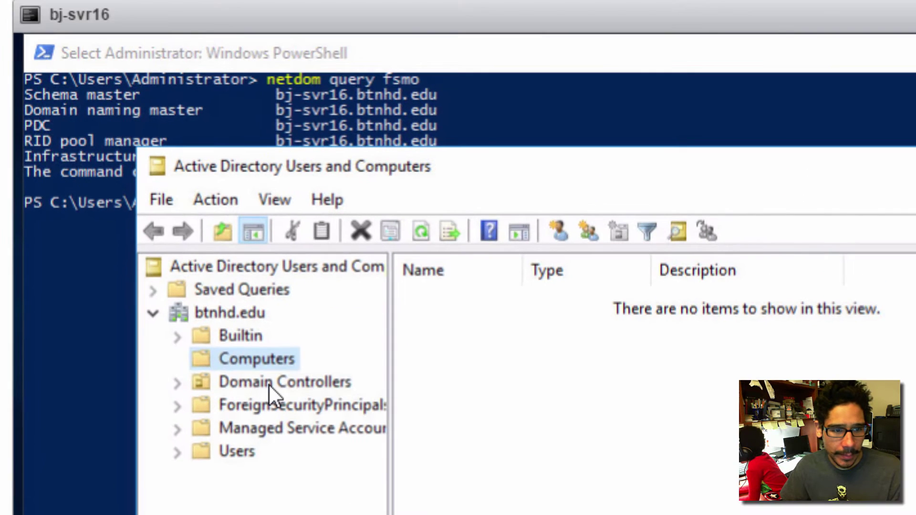
{"action": "left_click", "coordinate": [268, 384]}
{"action": "left_click", "coordinate": [458, 323]}
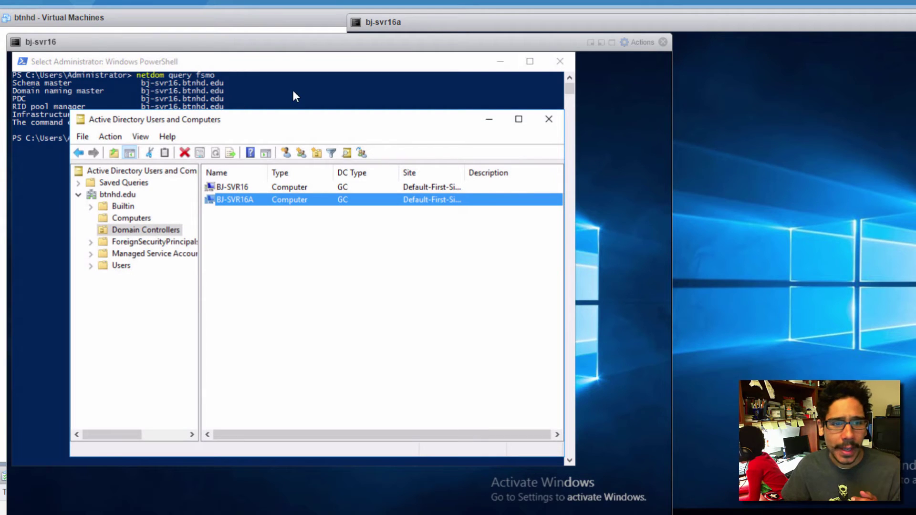
{"action": "left_click", "coordinate": [292, 91]}
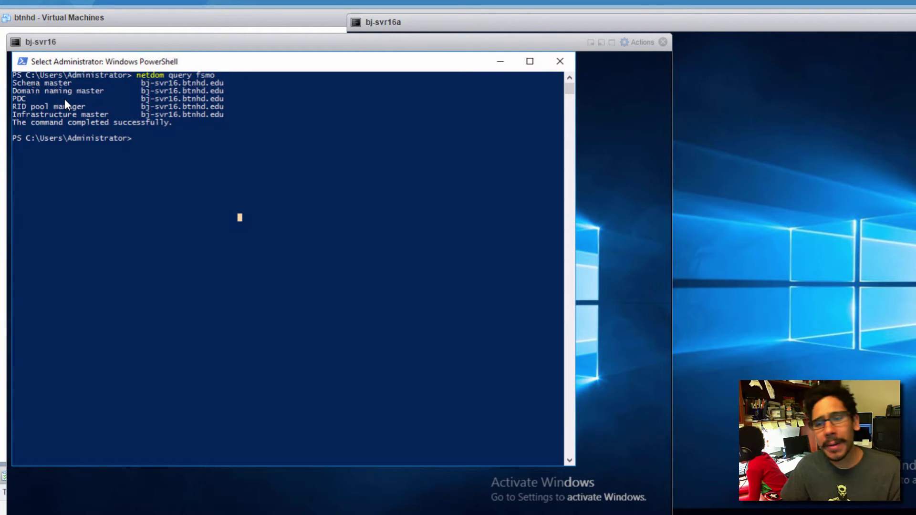
Recall Move-ADDirectoryServerOperationMasterRole -identity bj-svr16a with all five roles at the bj-svr16 prompt, unrun.
{"action": "left_click", "coordinate": [807, 81]}
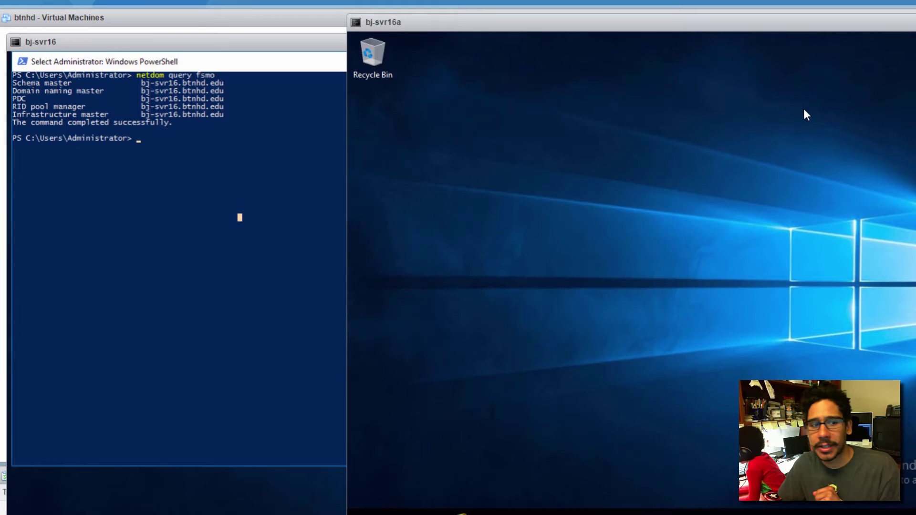
{"action": "left_click", "coordinate": [152, 145]}
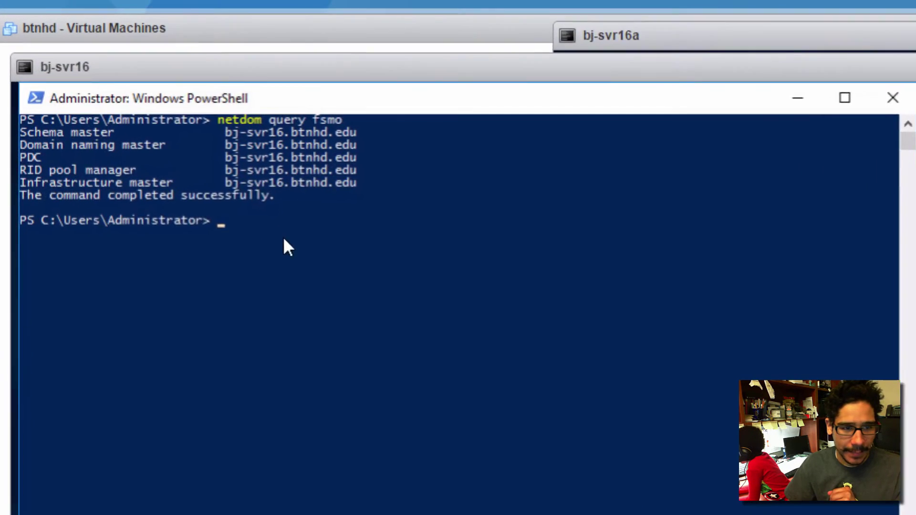
{"action": "type", "text": "clear"}
{"action": "key", "text": "Up"}
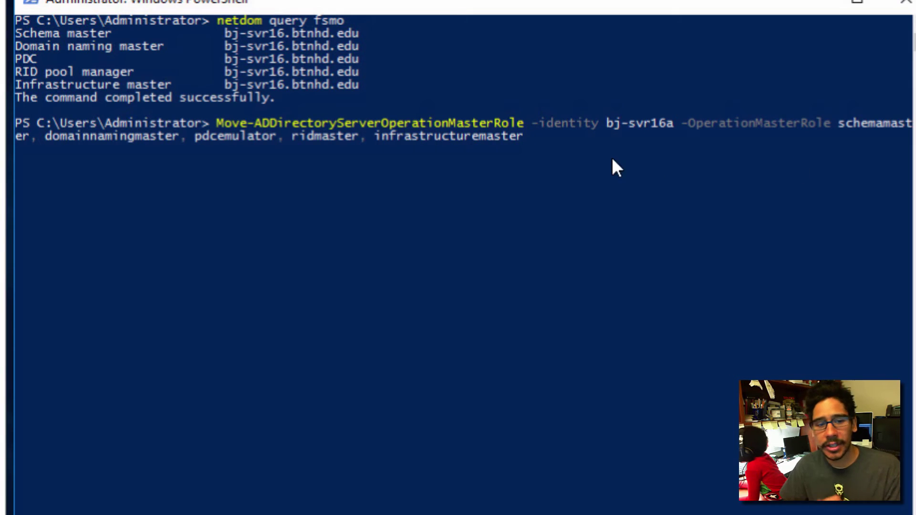
{"action": "left_click", "coordinate": [533, 135]}
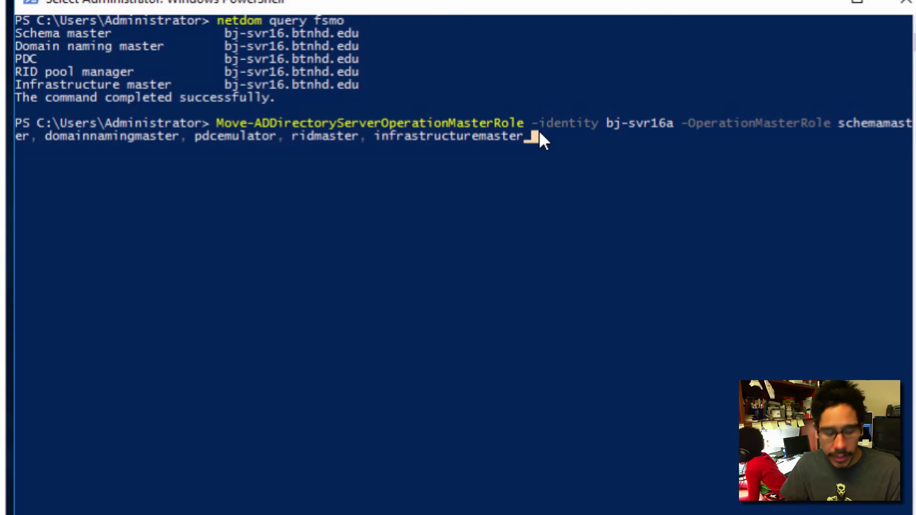
Run the role-transfer command and answer 'Yes to All' to move all five roles.
{"action": "key", "text": "Return"}
{"action": "key", "text": "Return"}
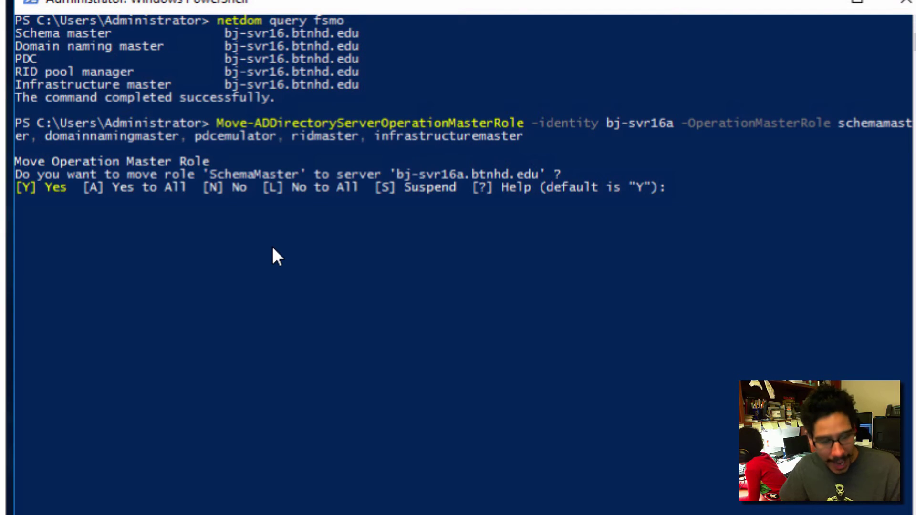
{"action": "type", "text": "A"}
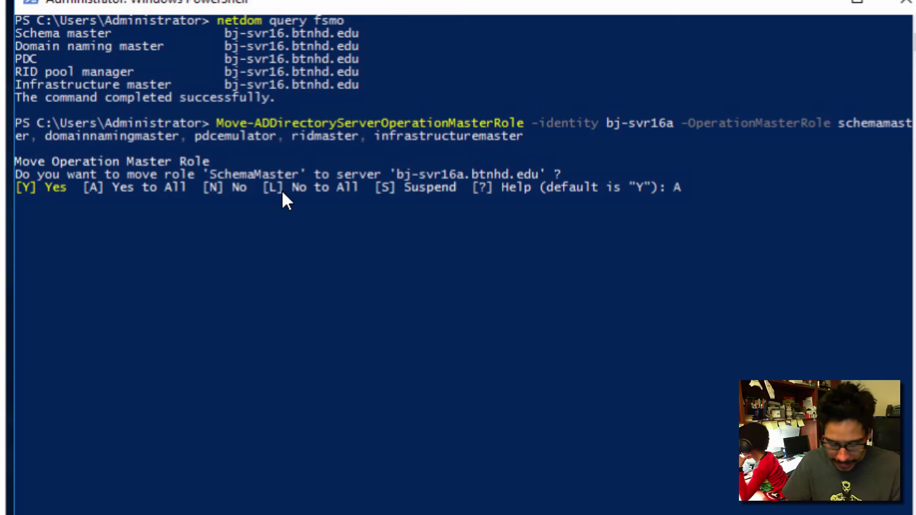
{"action": "key", "text": "Return"}
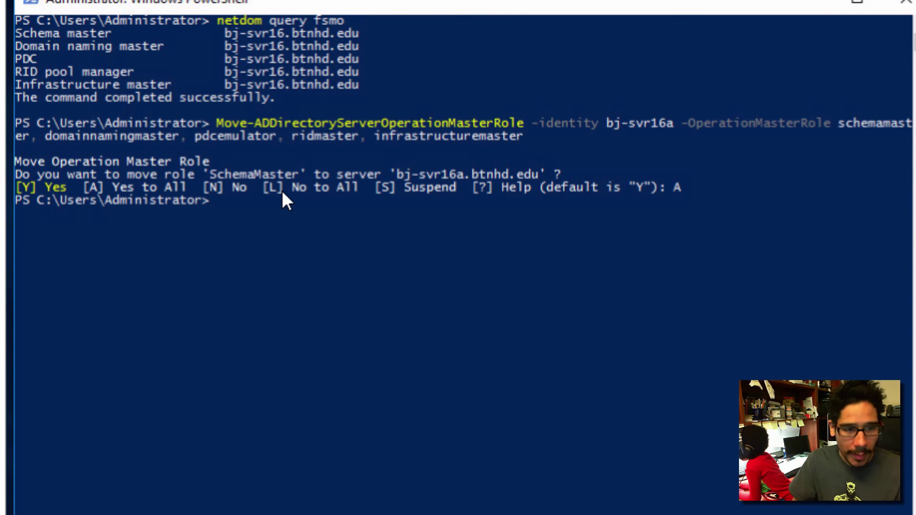
{"action": "type", "text": "netdom "}
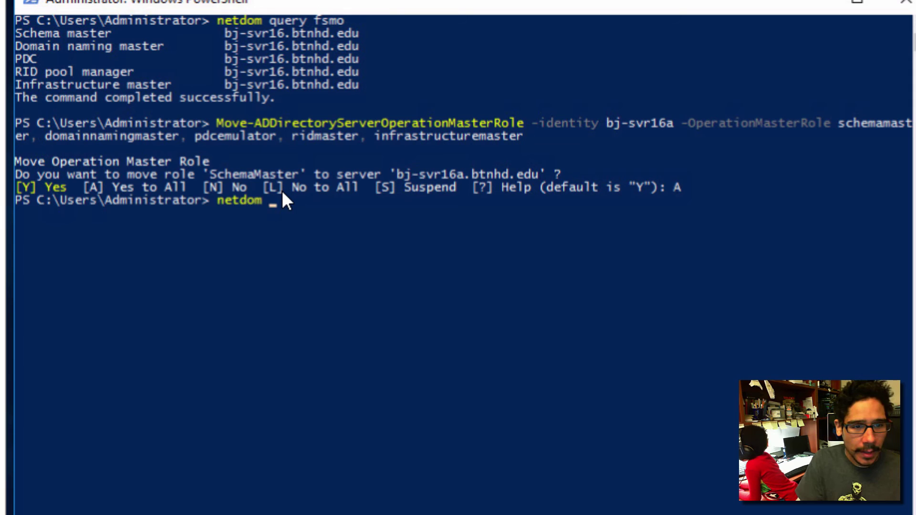
{"action": "type", "text": "query f"}
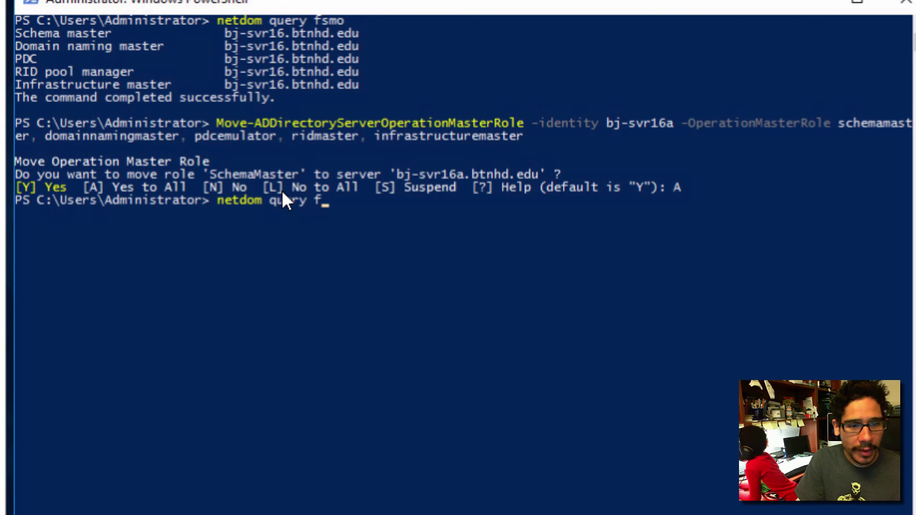
{"action": "type", "text": "smo"}
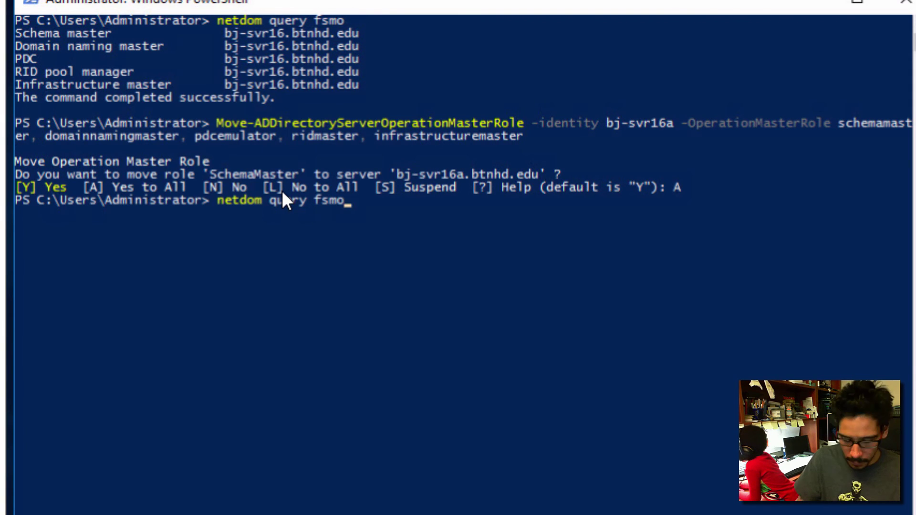
Rerun 'netdom query fsmo' to confirm bj-svr16a.btnhd.edu holds all five roles.
{"action": "key", "text": "Return"}
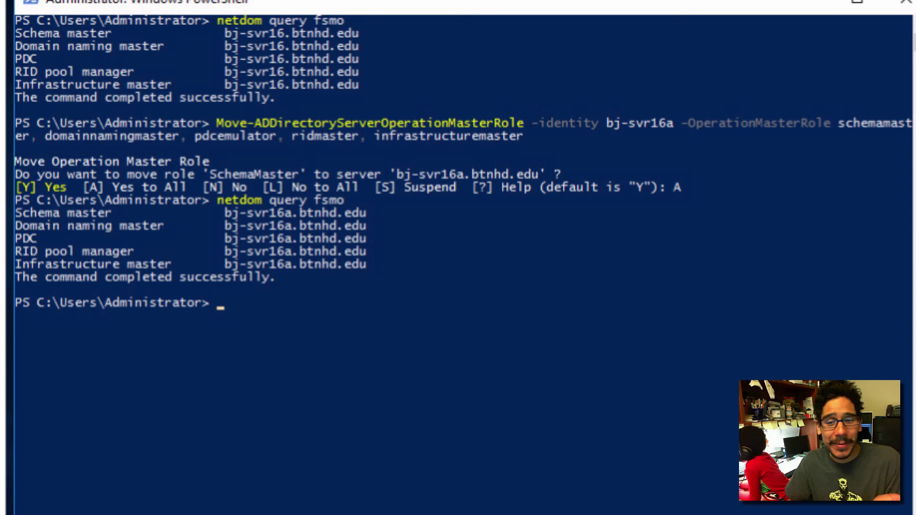
{"action": "left_click", "coordinate": [445, 394]}
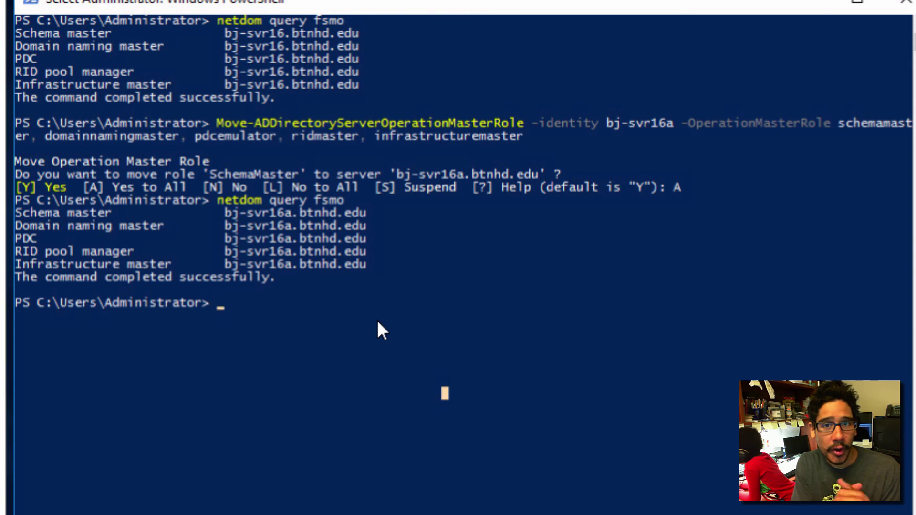